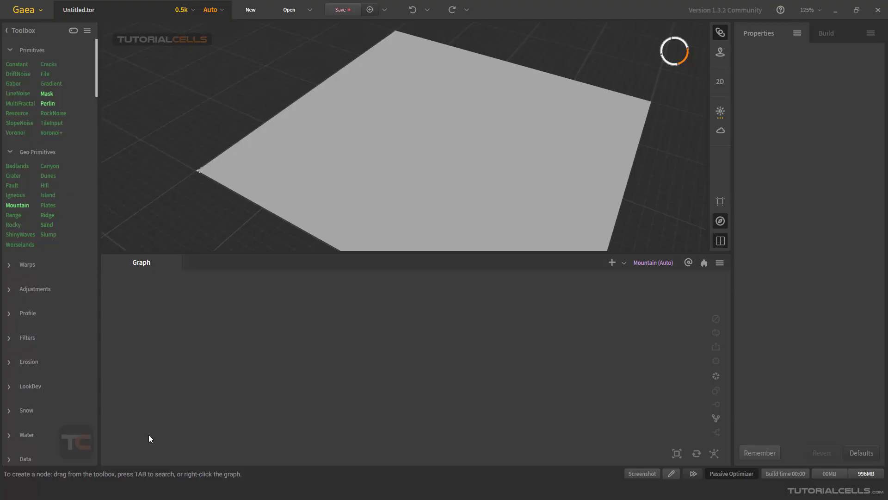
Drag a File node from the Toolbox's Primitives list into the Graph panel.
{"action": "left_click_drag", "start_coordinate": [47, 73], "coordinate": [356, 316]}
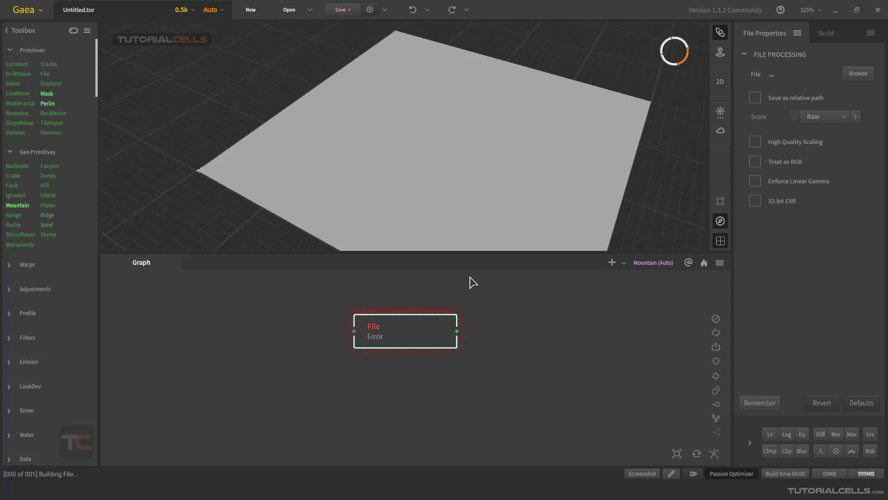
{"action": "key", "text": "alt+Tab"}
{"action": "left_click_drag", "start_coordinate": [489, 63], "coordinate": [515, 60]}
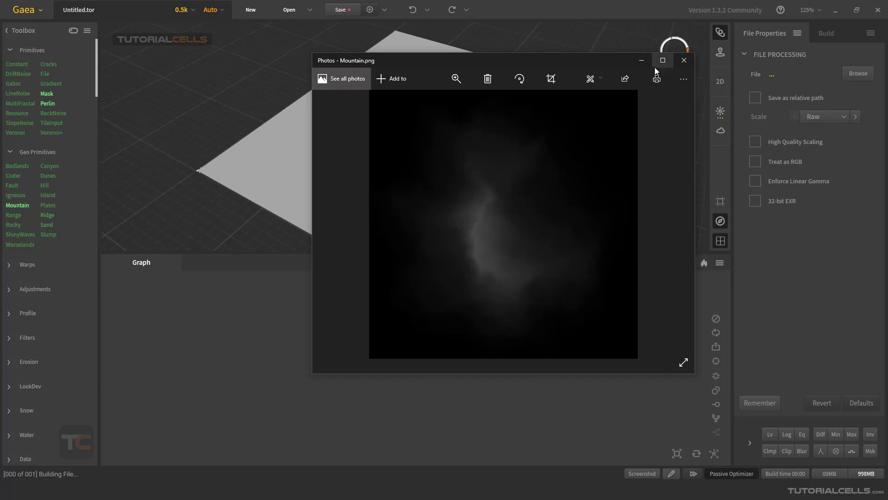
{"action": "left_click", "coordinate": [642, 61]}
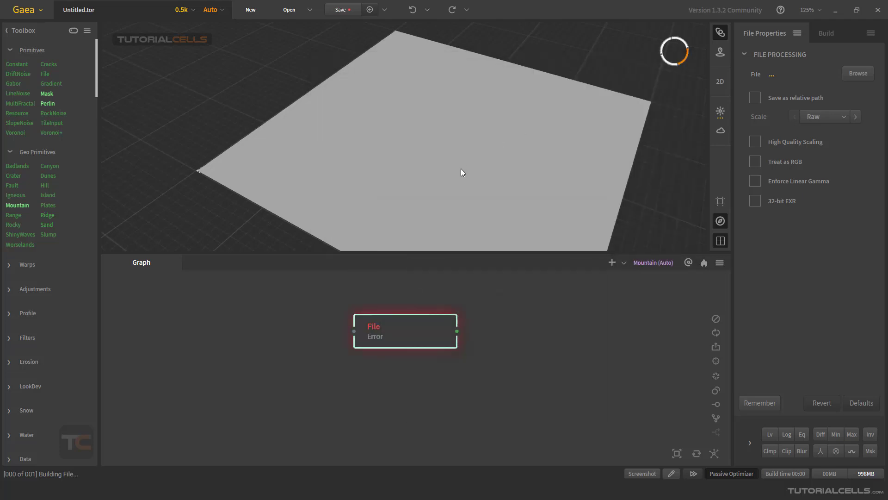
{"action": "mouse_move", "coordinate": [450, 151]}
{"action": "left_mouse_down"}
{"action": "mouse_move", "coordinate": [449, 166]}
{"action": "mouse_move", "coordinate": [465, 148]}
{"action": "left_mouse_up"}
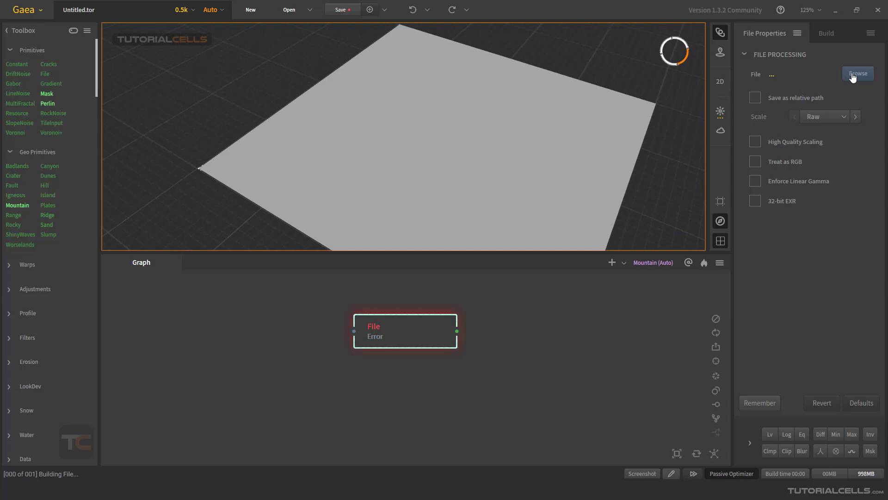
Select the File node, orbit the mountain terrain, and keep the heightmap path absolute.
{"action": "left_click", "coordinate": [642, 284]}
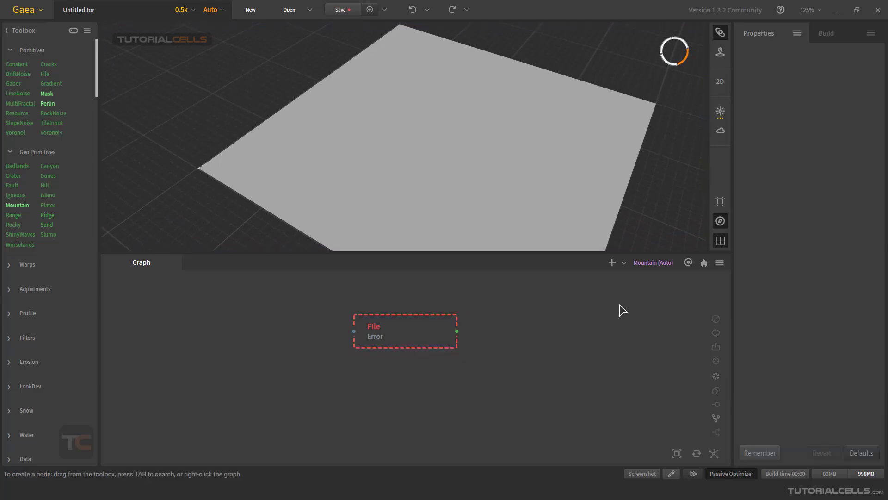
{"action": "left_click", "coordinate": [450, 318]}
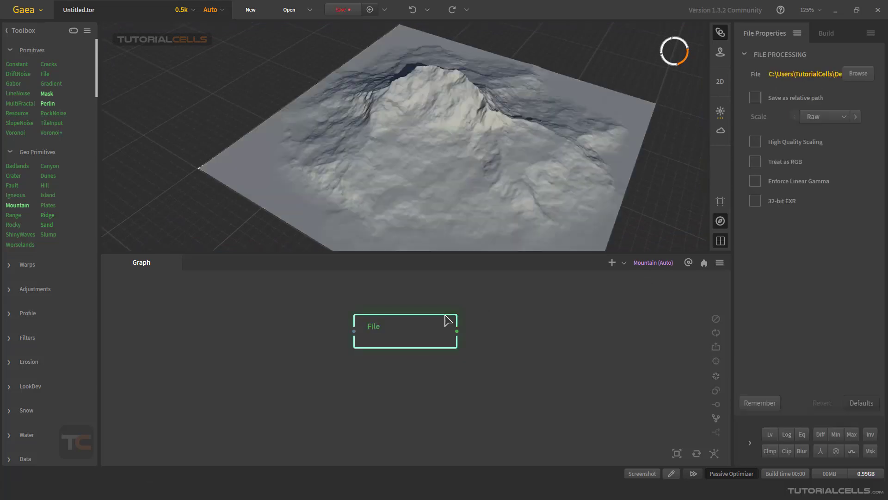
{"action": "left_click_drag", "start_coordinate": [463, 173], "coordinate": [467, 146]}
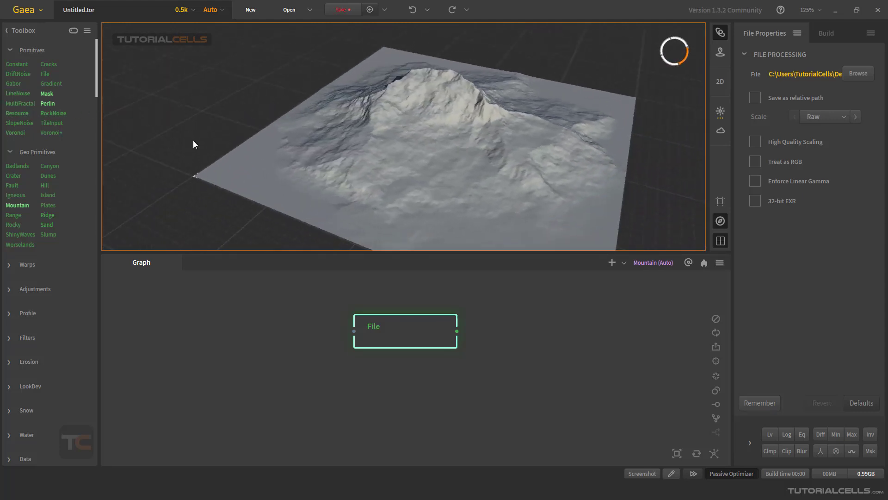
{"action": "left_click_drag", "start_coordinate": [476, 203], "coordinate": [378, 182]}
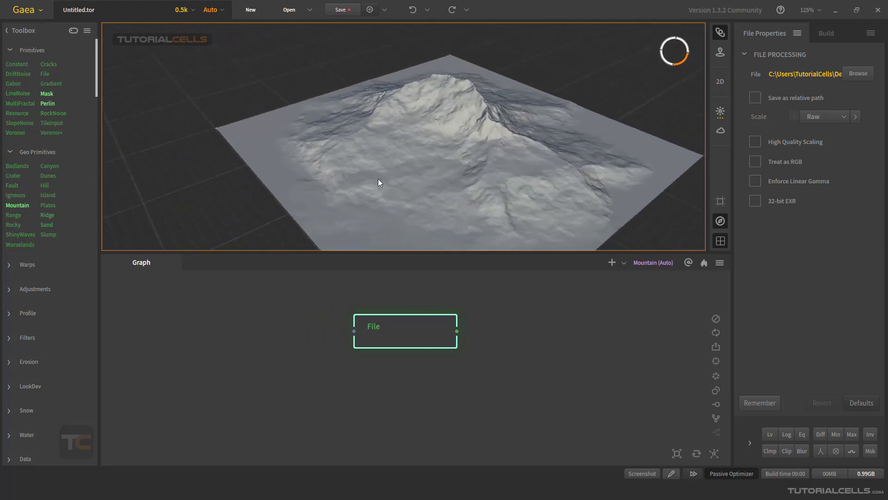
{"action": "left_click", "coordinate": [779, 101]}
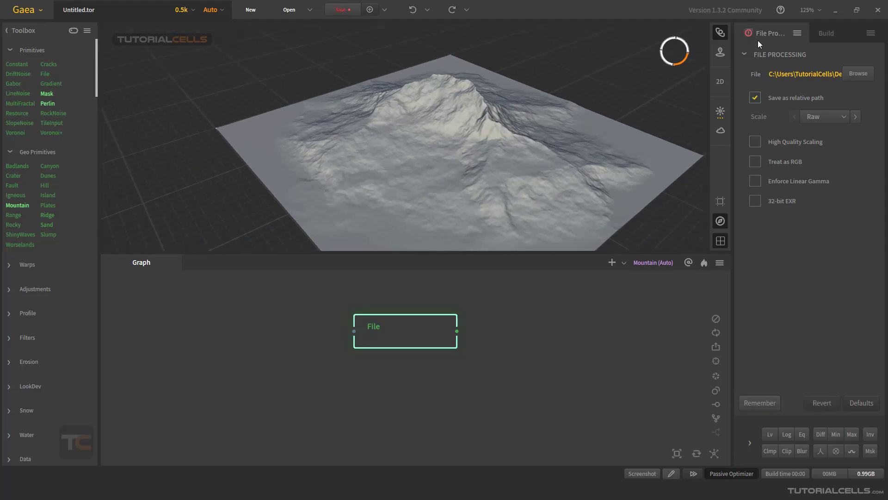
{"action": "left_click", "coordinate": [755, 100]}
Keep the File node's heightmap Scale set to Raw and orbit the terrain.
{"action": "left_click", "coordinate": [815, 118]}
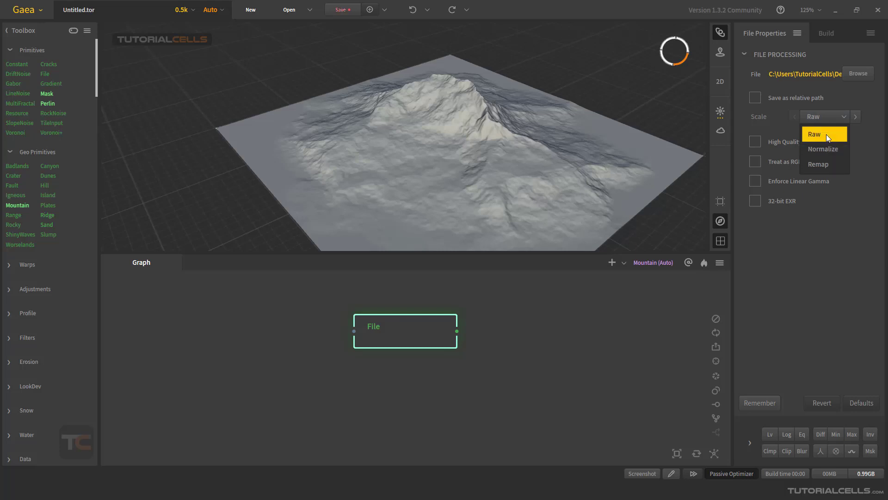
{"action": "left_click", "coordinate": [827, 134]}
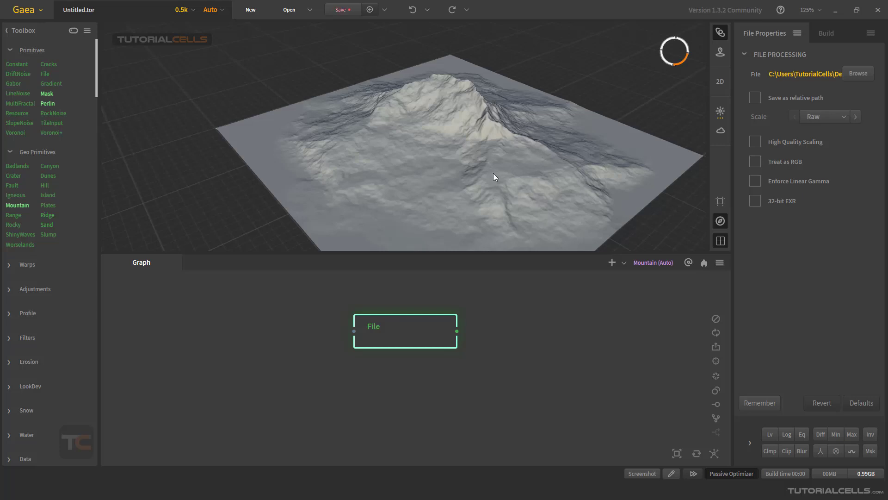
{"action": "left_click_drag", "start_coordinate": [534, 145], "coordinate": [504, 137]}
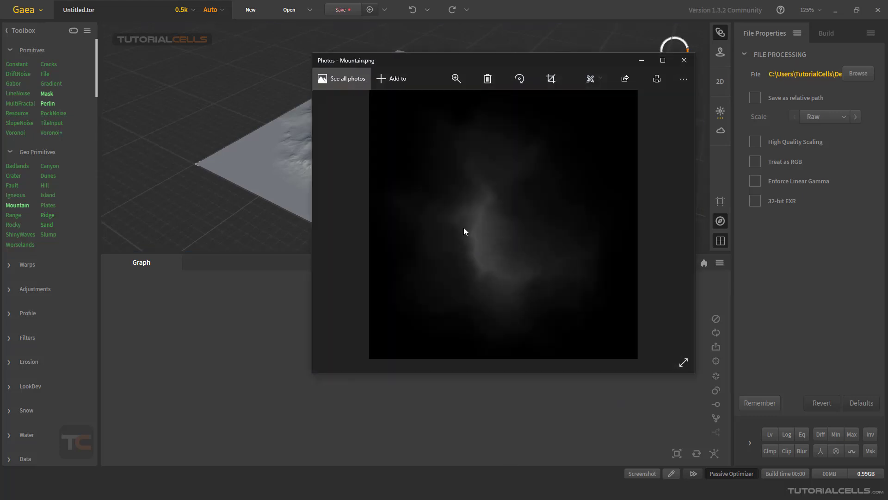
Put away the photo viewer and set the heightmap Scale to Normalize, zooming out on the peak.
{"action": "left_click", "coordinate": [642, 60]}
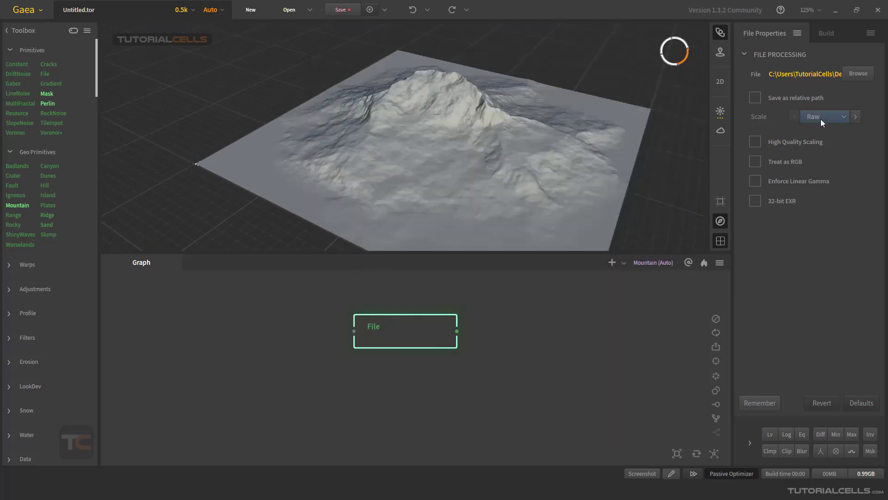
{"action": "left_click", "coordinate": [820, 118]}
{"action": "left_click", "coordinate": [831, 150]}
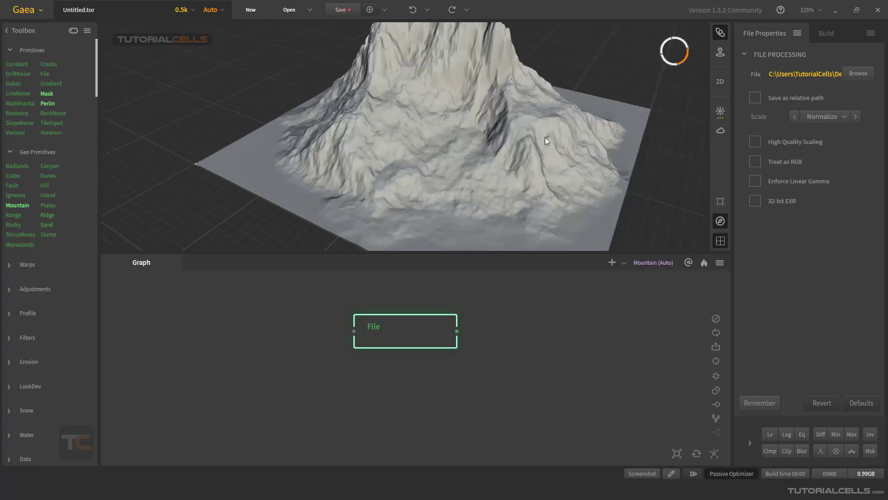
{"action": "left_click_drag", "start_coordinate": [580, 157], "coordinate": [458, 153]}
{"action": "scroll", "coordinate": [477, 168], "scroll_direction": "down", "scroll_amount": 4}
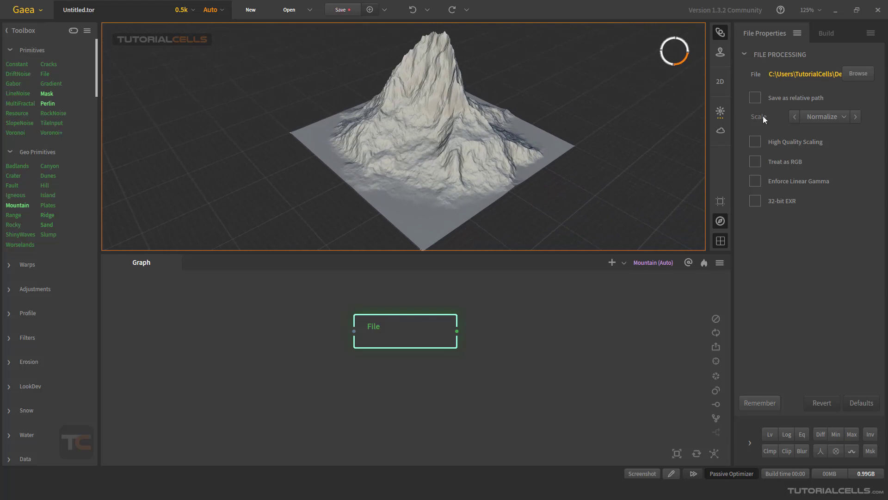
{"action": "left_click", "coordinate": [831, 120]}
{"action": "left_click", "coordinate": [832, 119]}
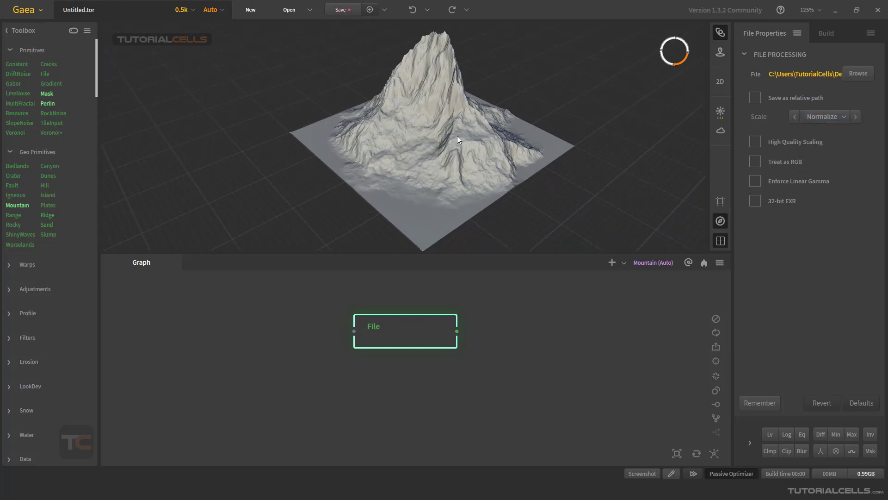
Decline the Bake node prompt and orbit around the tall Normalize peak.
{"action": "key", "text": "ctrl+b"}
{"action": "left_click", "coordinate": [515, 264]}
{"action": "mouse_move", "coordinate": [544, 148]}
{"action": "left_mouse_down"}
{"action": "mouse_move", "coordinate": [432, 129]}
{"action": "mouse_move", "coordinate": [522, 138]}
{"action": "mouse_move", "coordinate": [559, 130]}
{"action": "mouse_move", "coordinate": [534, 139]}
{"action": "left_mouse_up"}
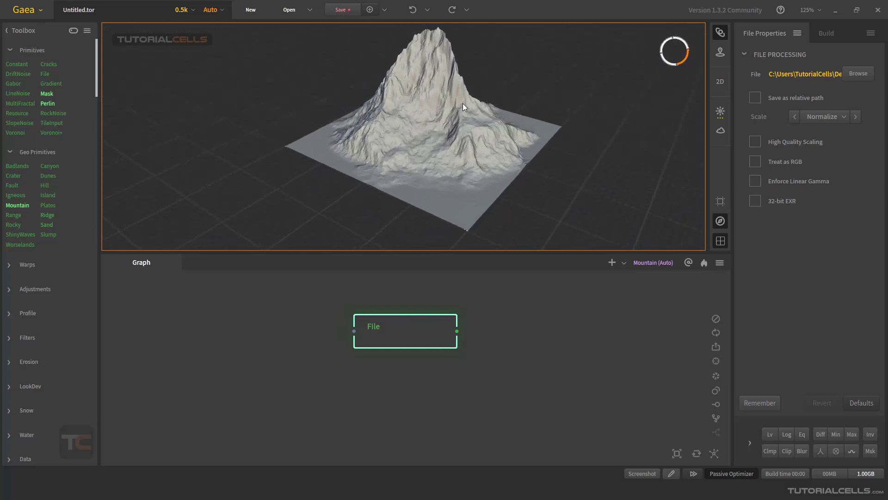
{"action": "mouse_move", "coordinate": [423, 126]}
{"action": "left_mouse_down"}
{"action": "mouse_move", "coordinate": [511, 102]}
{"action": "mouse_move", "coordinate": [376, 96]}
{"action": "mouse_move", "coordinate": [368, 112]}
{"action": "mouse_move", "coordinate": [445, 123]}
{"action": "mouse_move", "coordinate": [488, 223]}
{"action": "left_mouse_up"}
Enable the Clmp modifier, lower Clamp Max to flatten the peak, then disable it.
{"action": "left_click", "coordinate": [770, 451]}
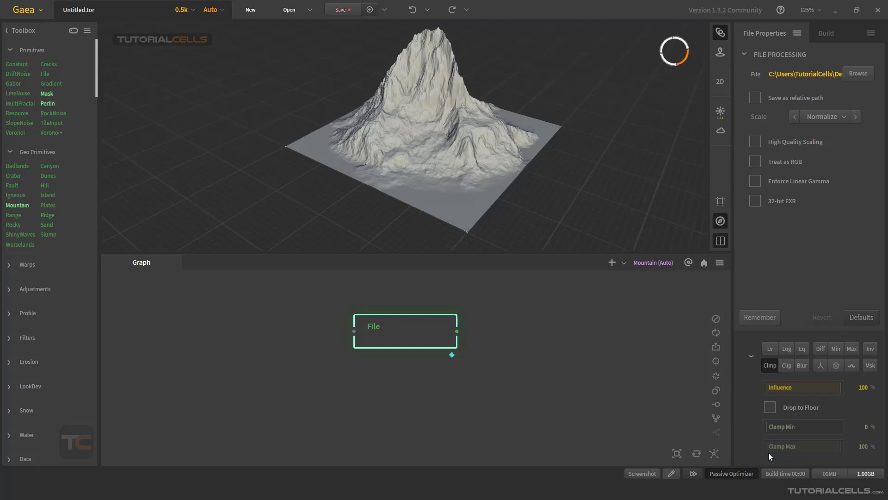
{"action": "left_click_drag", "start_coordinate": [790, 448], "coordinate": [814, 445]}
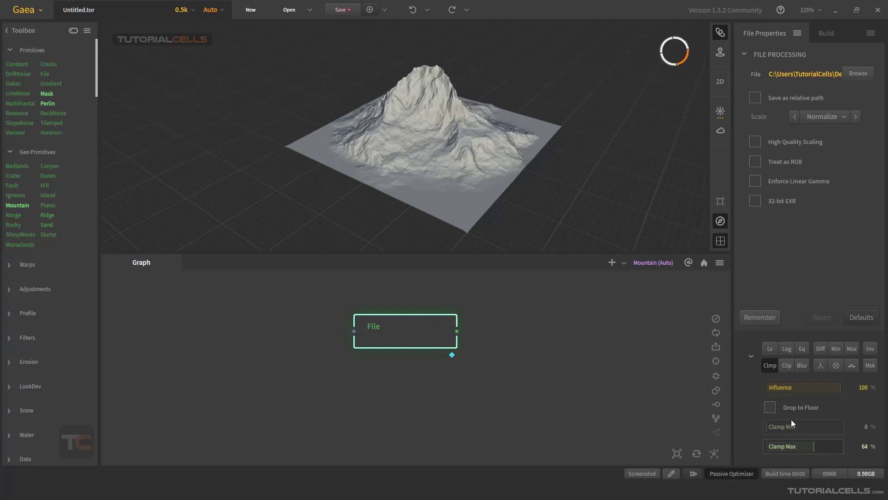
{"action": "left_click", "coordinate": [770, 364]}
Set Scale to Remap and view the Build settings showing Height 2,600 and Scale 5,000.
{"action": "left_click", "coordinate": [823, 117]}
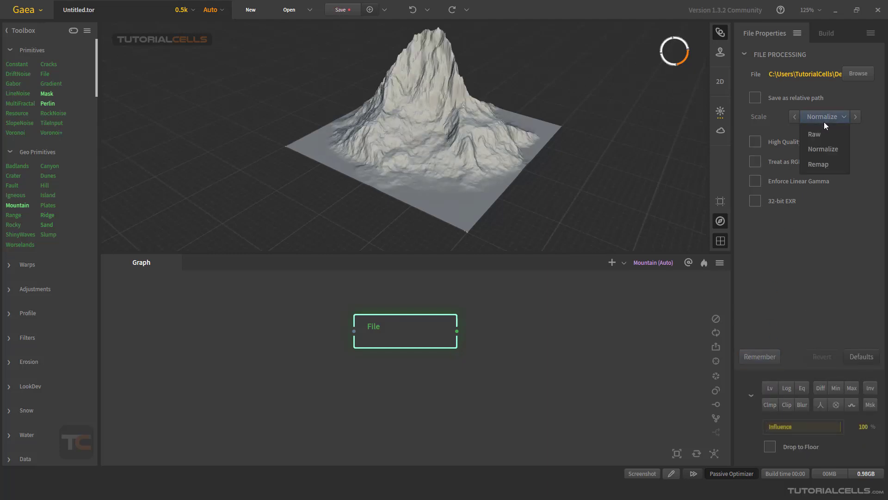
{"action": "left_click", "coordinate": [823, 166]}
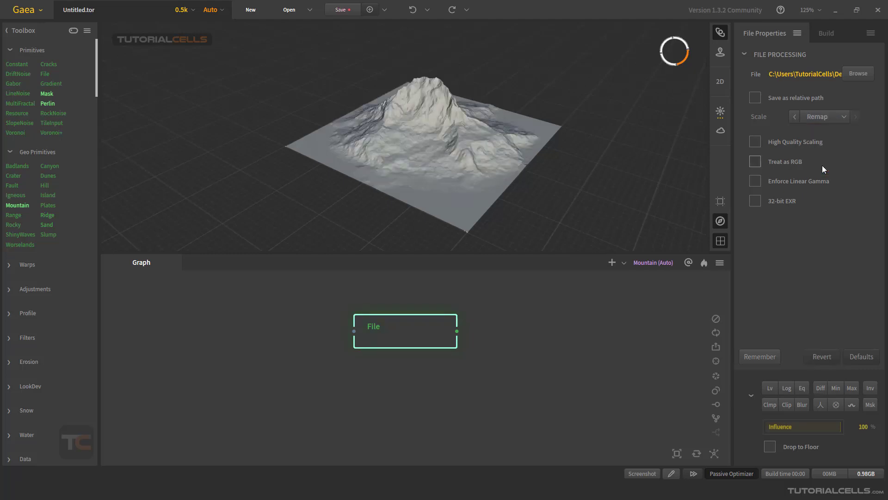
{"action": "left_click_drag", "start_coordinate": [387, 97], "coordinate": [482, 96]}
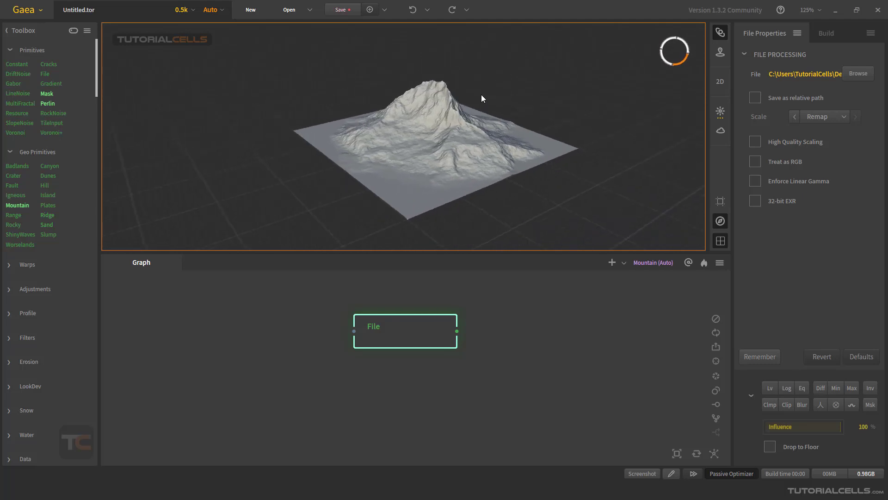
{"action": "left_click", "coordinate": [830, 35]}
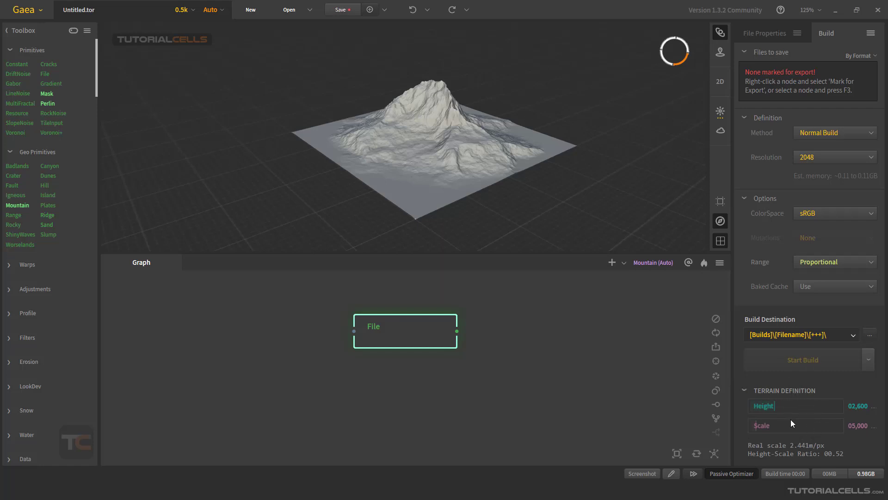
Return to File Properties, set the heightmap Scale to Raw, and inspect the terrain.
{"action": "left_click", "coordinate": [767, 36]}
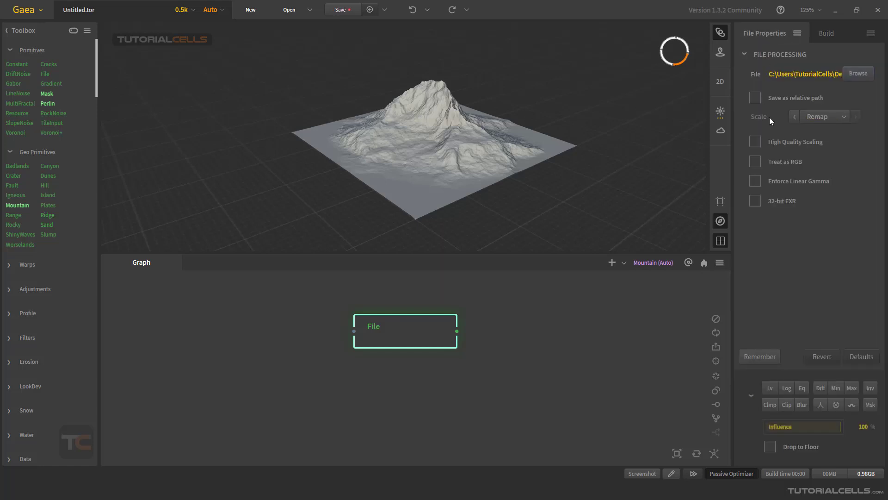
{"action": "left_click", "coordinate": [815, 118]}
{"action": "left_click", "coordinate": [818, 132]}
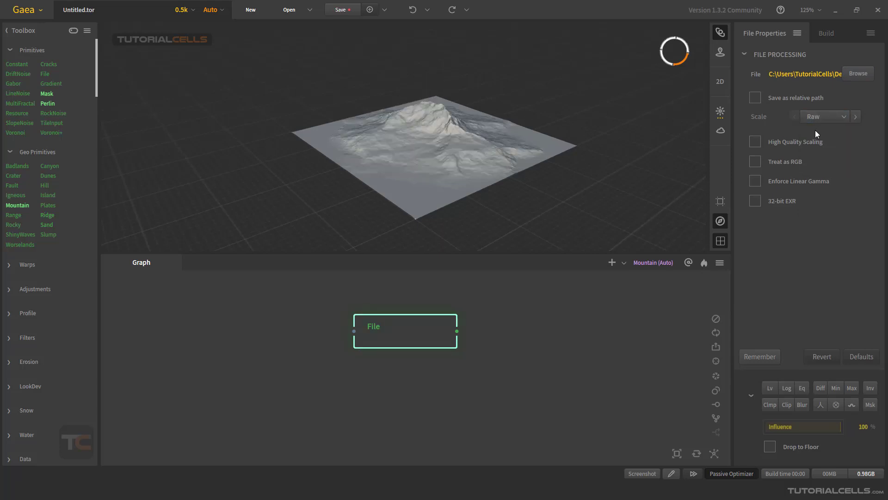
{"action": "left_click_drag", "start_coordinate": [462, 121], "coordinate": [443, 146]}
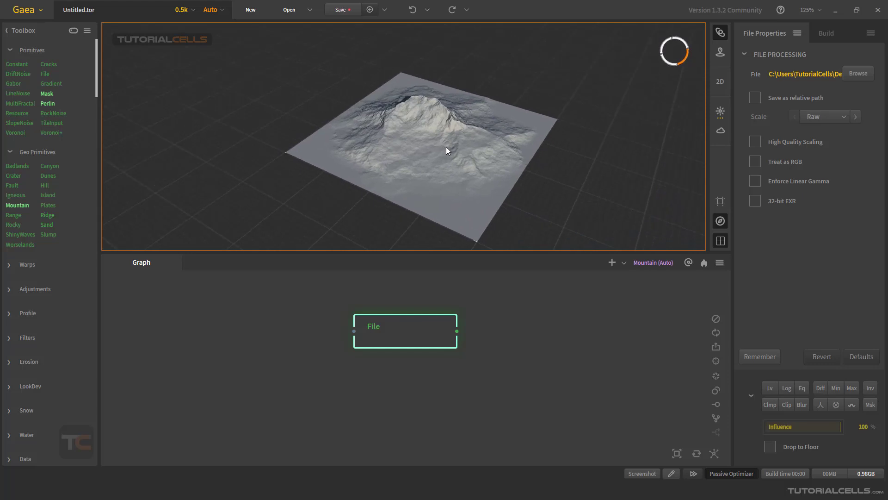
{"action": "scroll", "coordinate": [452, 143], "scroll_direction": "up", "scroll_amount": 5}
{"action": "scroll", "coordinate": [454, 144], "scroll_direction": "down", "scroll_amount": 2}
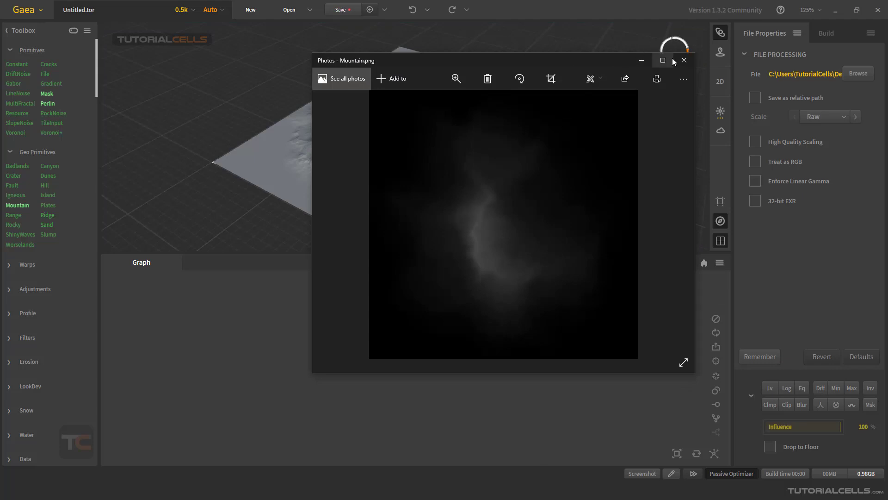
Close the Mountain.png preview and confirm Scale stays Raw while orbiting the terrain.
{"action": "left_click", "coordinate": [684, 61]}
{"action": "left_click", "coordinate": [830, 118]}
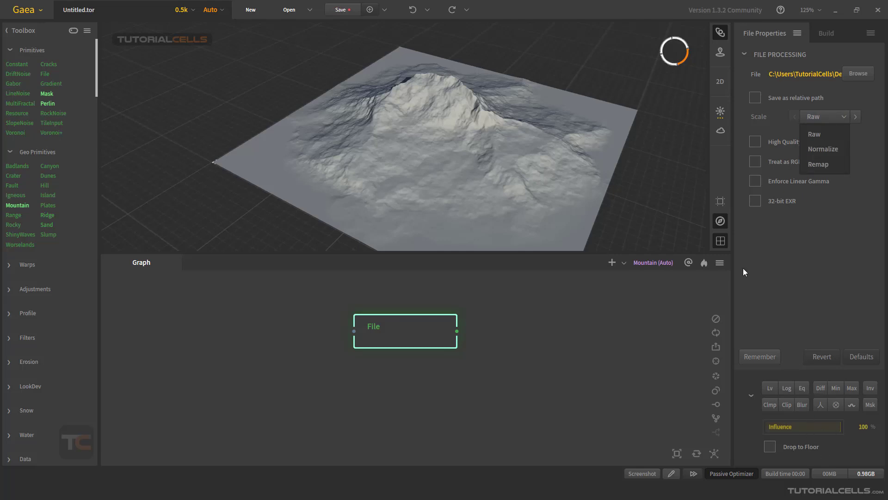
{"action": "left_click", "coordinate": [529, 57]}
{"action": "left_click_drag", "start_coordinate": [417, 100], "coordinate": [475, 91]}
{"action": "left_click", "coordinate": [829, 116]}
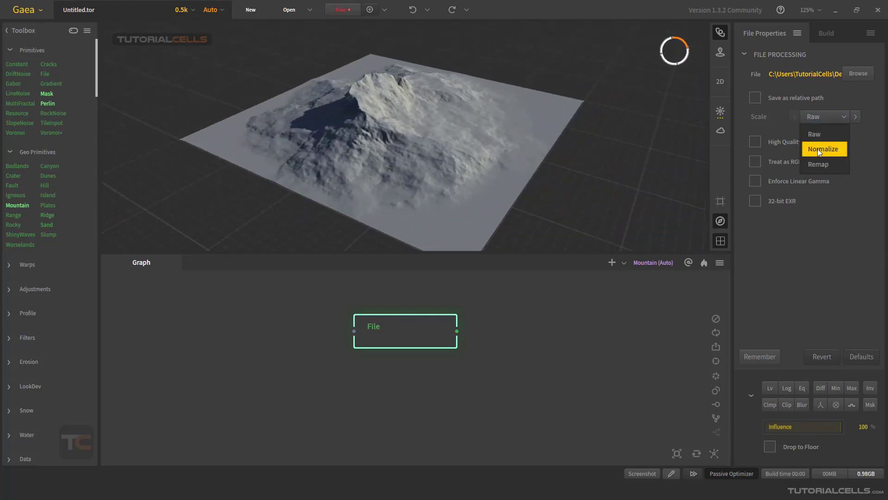
{"action": "left_click", "coordinate": [395, 137]}
{"action": "left_click_drag", "start_coordinate": [395, 137], "coordinate": [509, 139]}
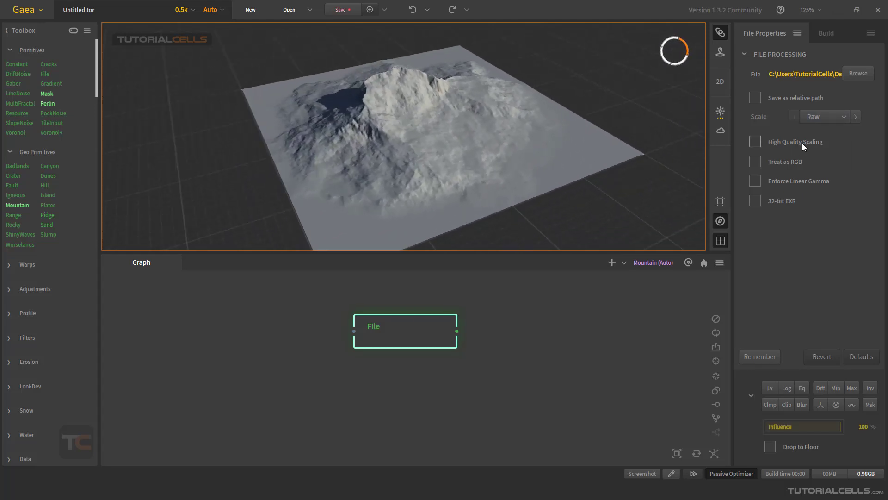
Enable High Quality Scaling and Treat as RGB, flattening the terrain into a plane.
{"action": "left_click", "coordinate": [774, 148]}
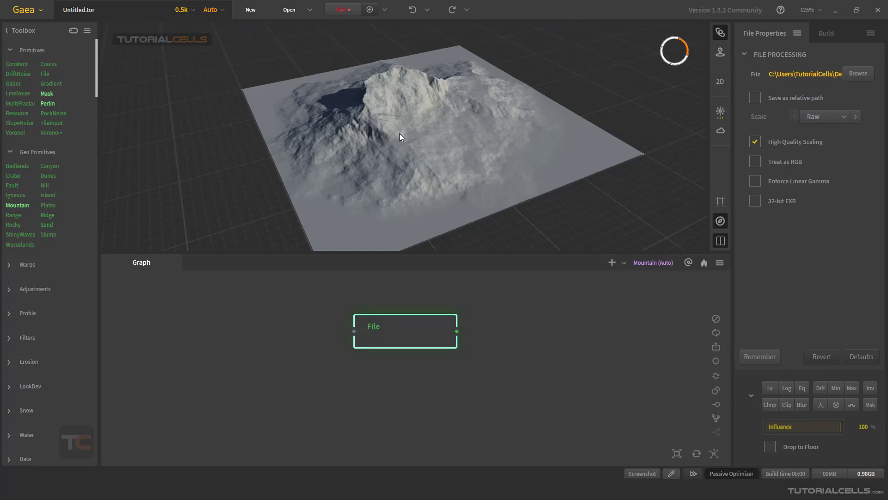
{"action": "left_click_drag", "start_coordinate": [372, 123], "coordinate": [429, 129]}
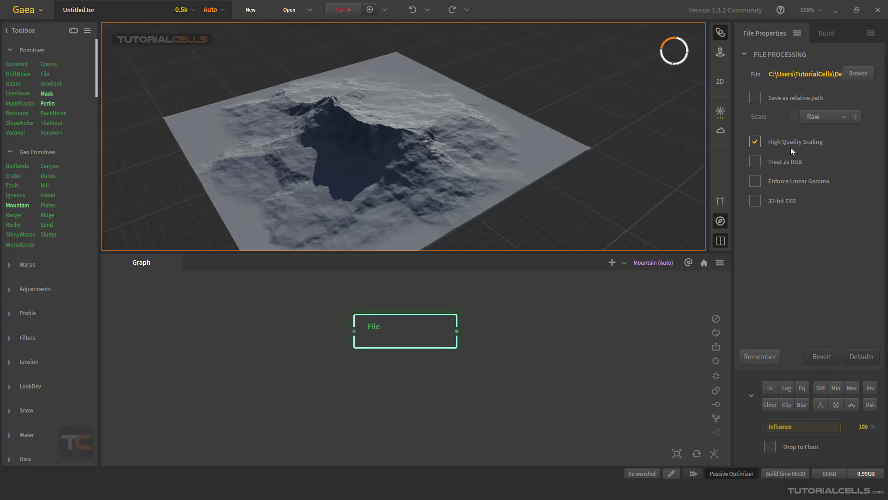
{"action": "left_click_drag", "start_coordinate": [367, 165], "coordinate": [502, 147]}
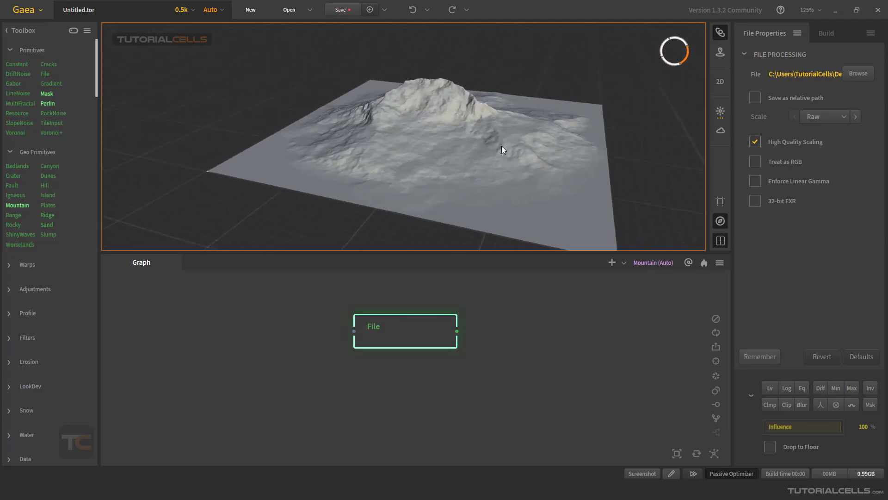
{"action": "left_click", "coordinate": [780, 168]}
{"action": "left_click_drag", "start_coordinate": [487, 191], "coordinate": [718, 184]}
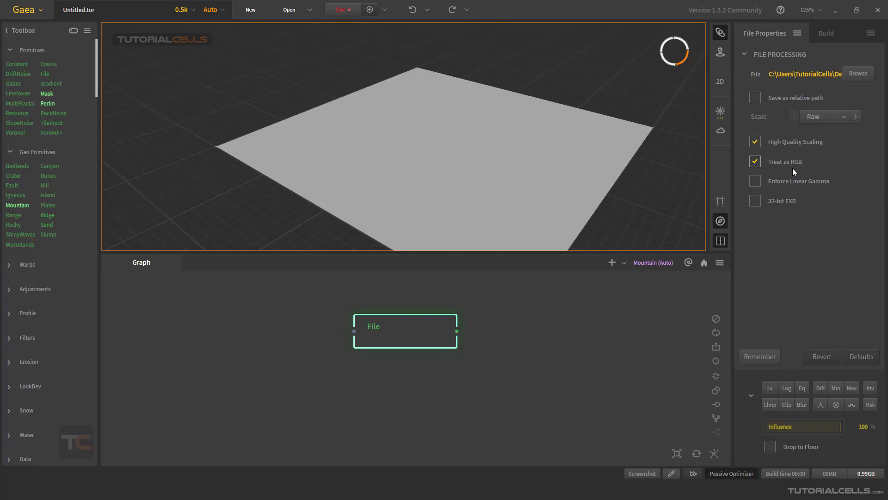
Turn off Treat as RGB, toggle 32-bit EXR on and off, and move the File node up-left.
{"action": "left_click", "coordinate": [793, 168]}
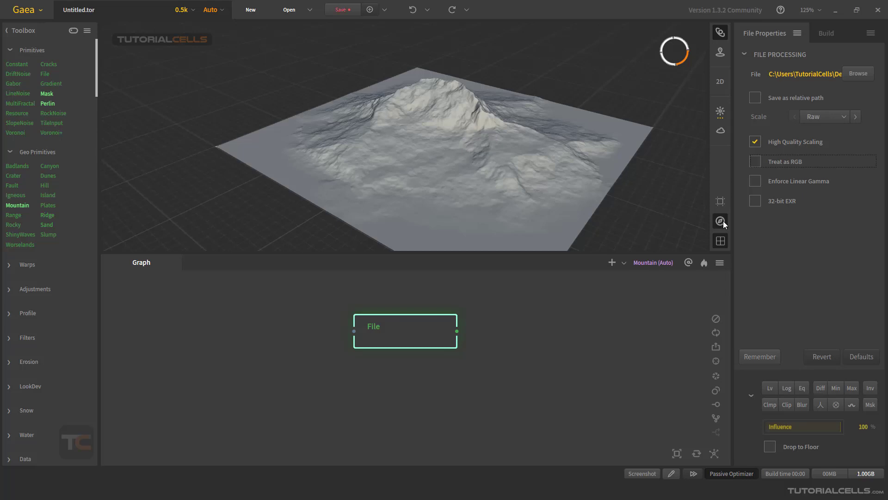
{"action": "left_click", "coordinate": [790, 205]}
{"action": "left_click", "coordinate": [755, 203]}
{"action": "left_click_drag", "start_coordinate": [451, 168], "coordinate": [422, 196]}
{"action": "left_click_drag", "start_coordinate": [380, 327], "coordinate": [362, 324]}
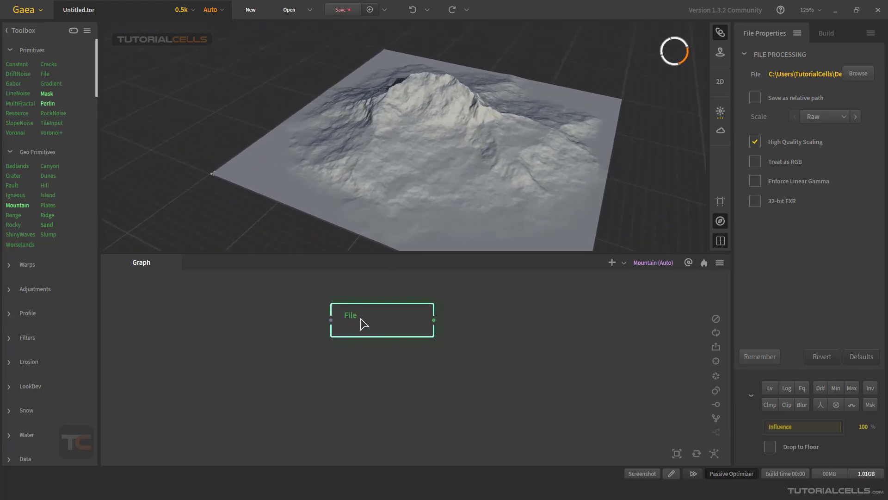
Rename the File node to 'hill' and nudge it slightly left.
{"action": "right_click", "coordinate": [363, 324]}
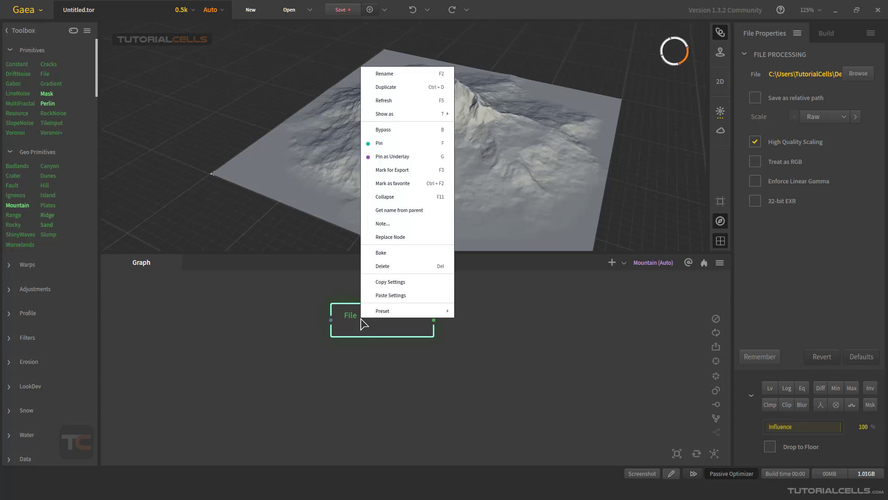
{"action": "left_click", "coordinate": [400, 73]}
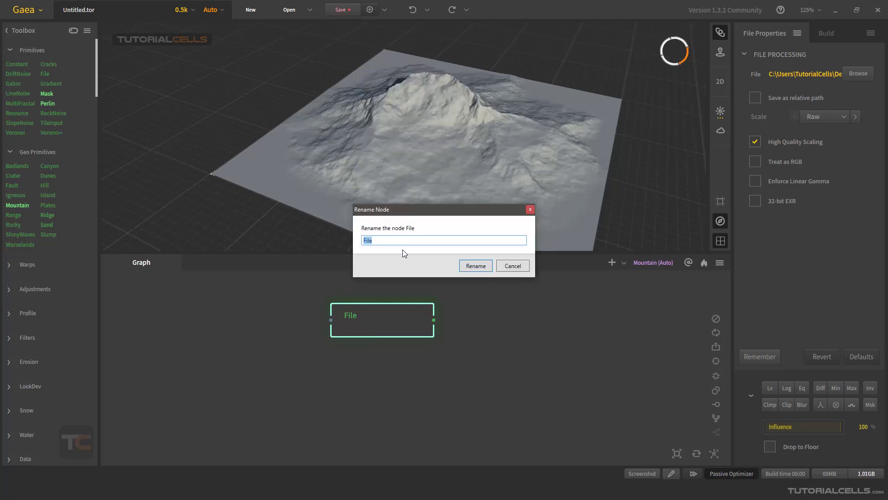
{"action": "type", "text": "hill"}
{"action": "left_click", "coordinate": [468, 267]}
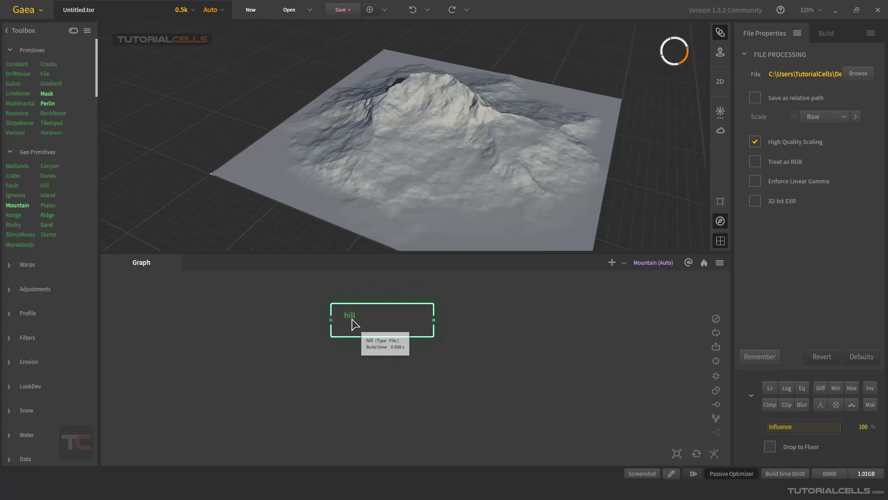
{"action": "left_click_drag", "start_coordinate": [377, 317], "coordinate": [376, 313]}
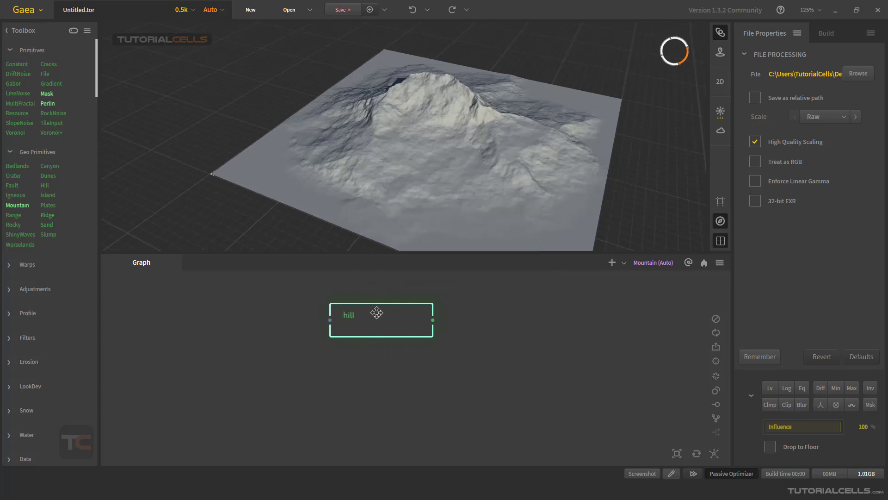